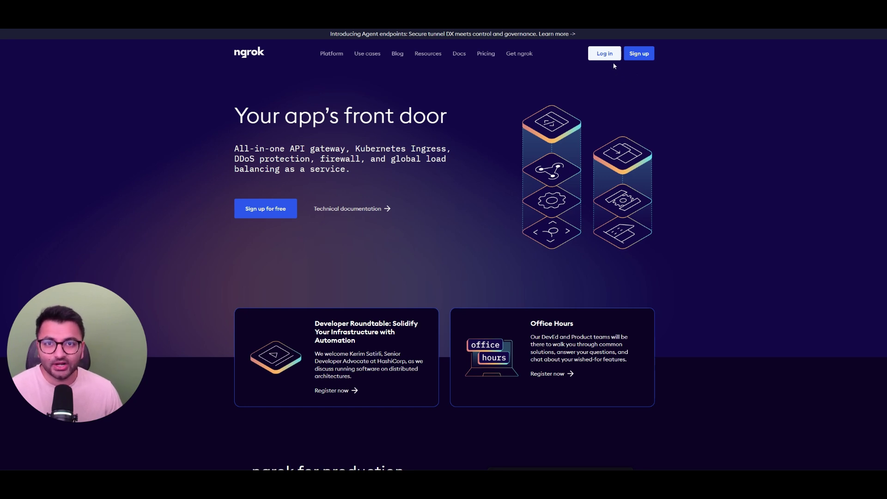
Sign up from the ngrok homepage to reach the Windows Setup & Installation guide
{"action": "left_click", "coordinate": [645, 56]}
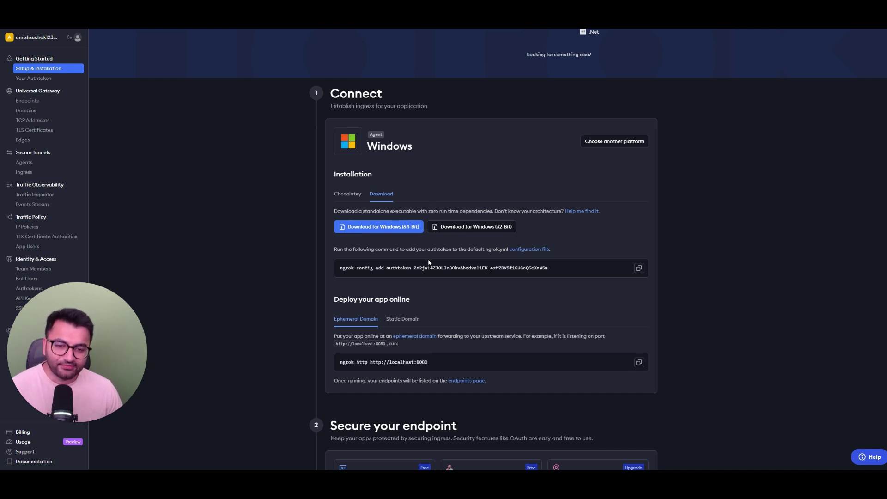
Copy the Windows authtoken command, then the macOS brew install and add-authtoken commands
{"action": "left_click", "coordinate": [639, 268]}
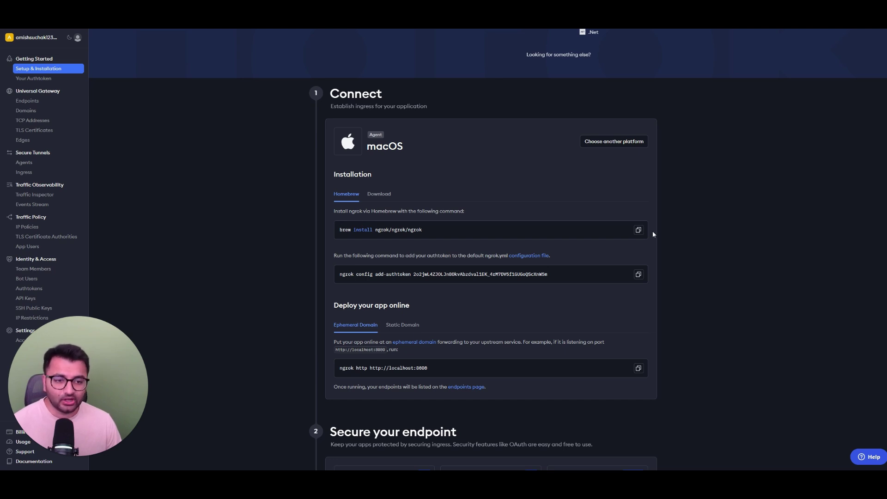
{"action": "left_click", "coordinate": [638, 230]}
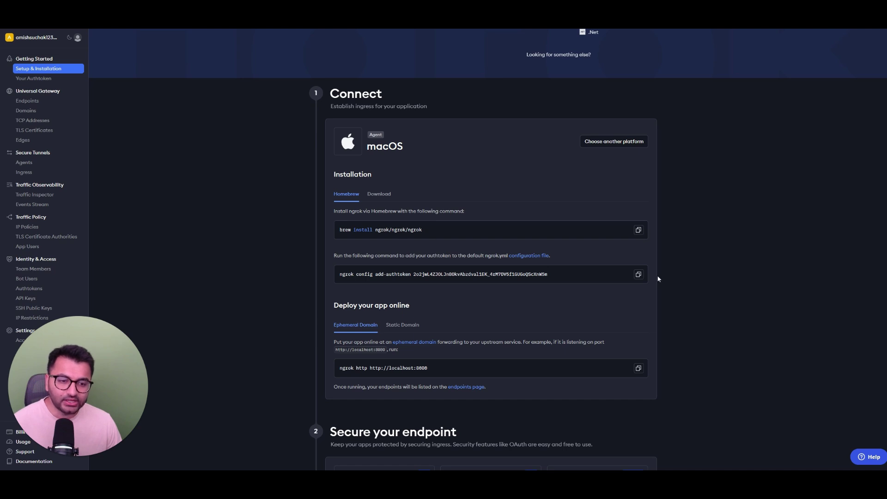
{"action": "left_click", "coordinate": [638, 274]}
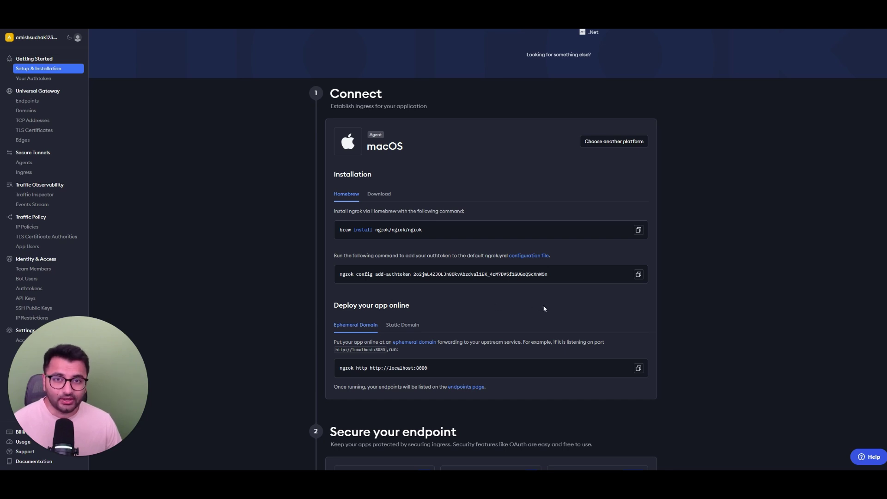
{"action": "left_click", "coordinate": [638, 367]}
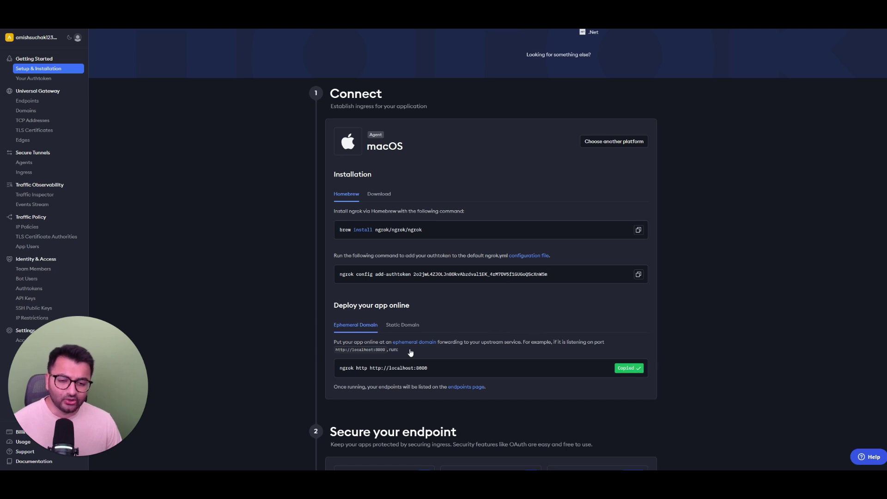
{"action": "left_click_drag", "start_coordinate": [428, 367], "coordinate": [417, 367]}
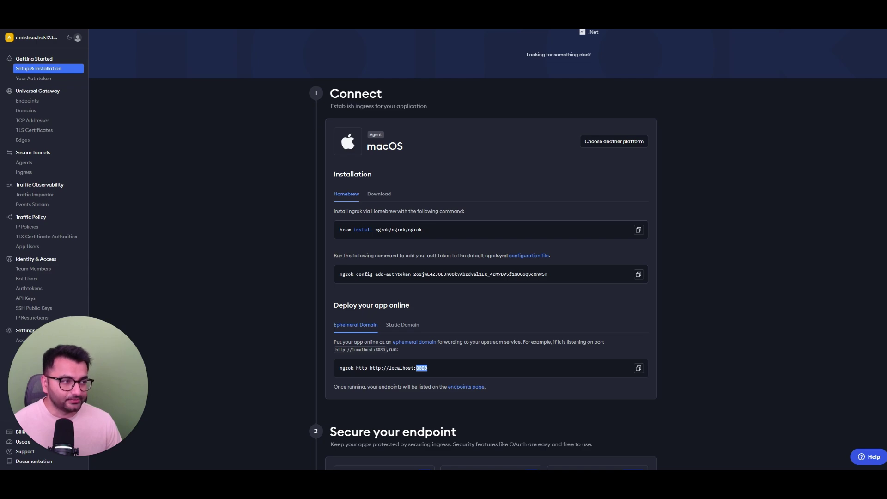
{"action": "key", "text": "alt+Tab"}
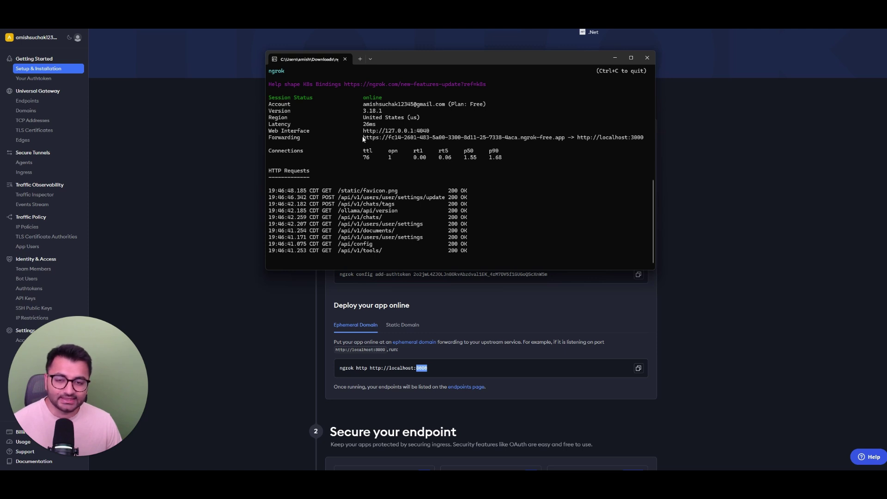
Select the ngrok-free.app forwarding URL, then view CPU usage in Task Manager
{"action": "left_click_drag", "start_coordinate": [363, 137], "coordinate": [567, 138]}
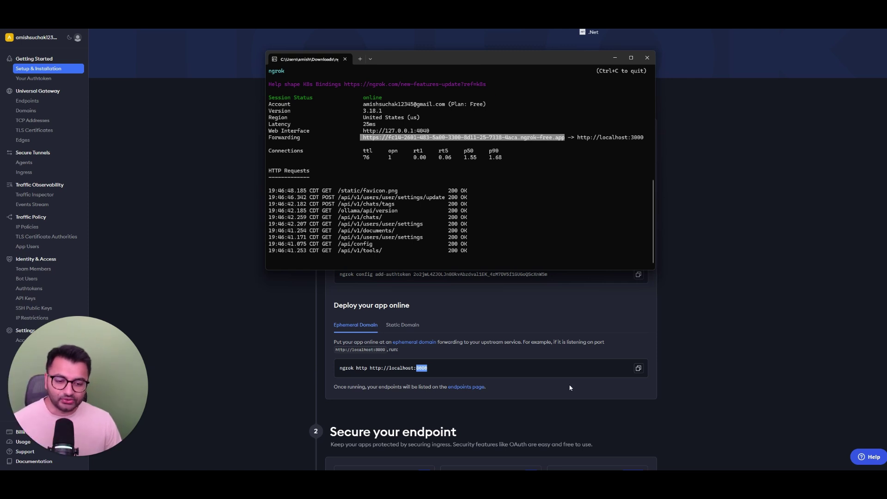
{"action": "key", "text": "ctrl+shift+Escape"}
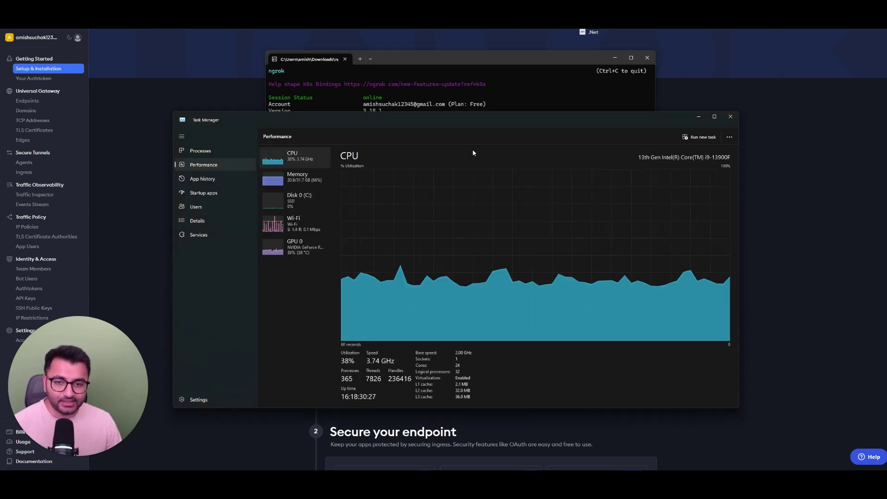